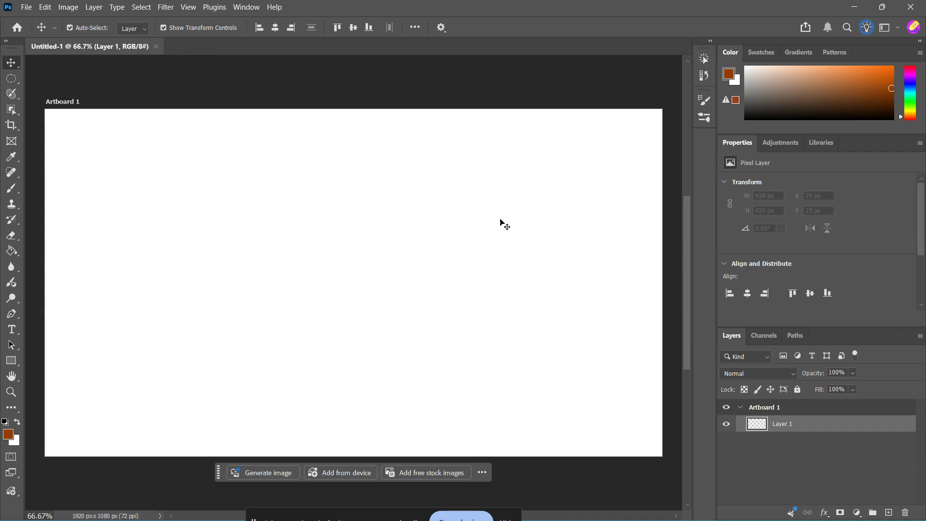
# Activate the Brush tool and bring up the list of brush presets
pyautogui.click(15, 192)
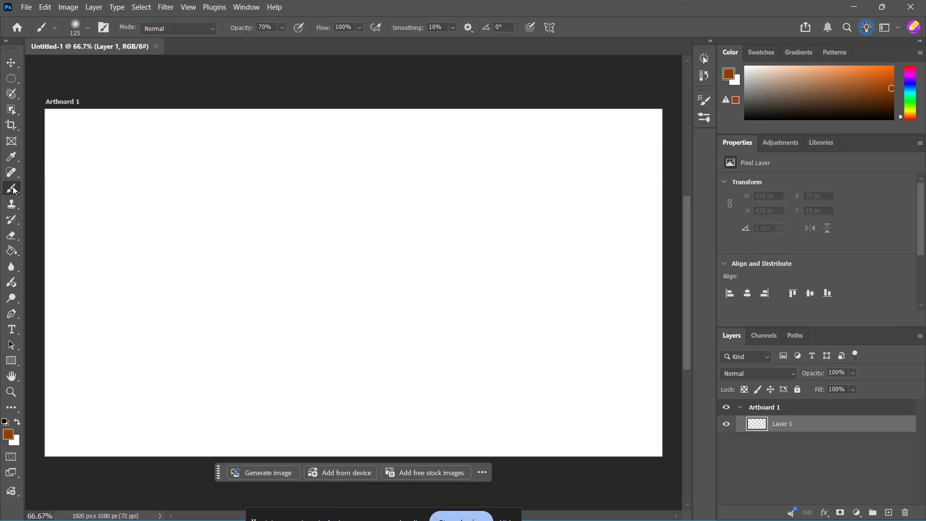
pyautogui.rightClick(15, 190)
pyautogui.click(48, 186)
pyautogui.click(246, 7)
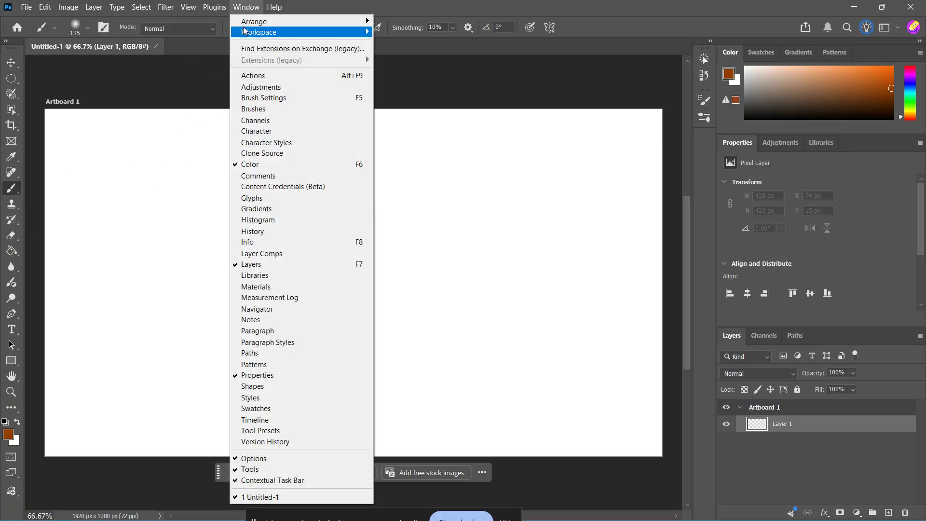
pyautogui.click(276, 110)
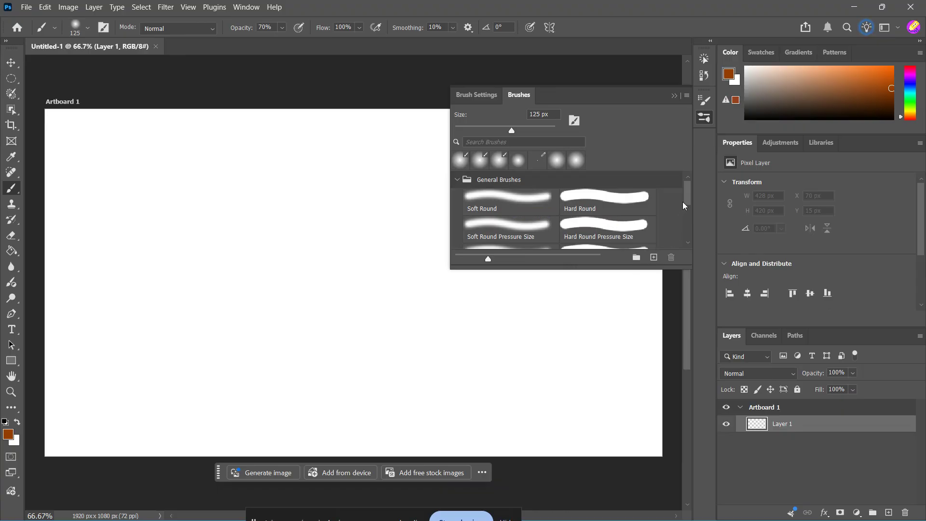
# Browse the wet media and special effects brushes and choose the KYLE Ultimate Inking Thick 'n preset from Wet Media Brushes
pyautogui.moveTo(689, 193); pyautogui.dragTo(689, 229)
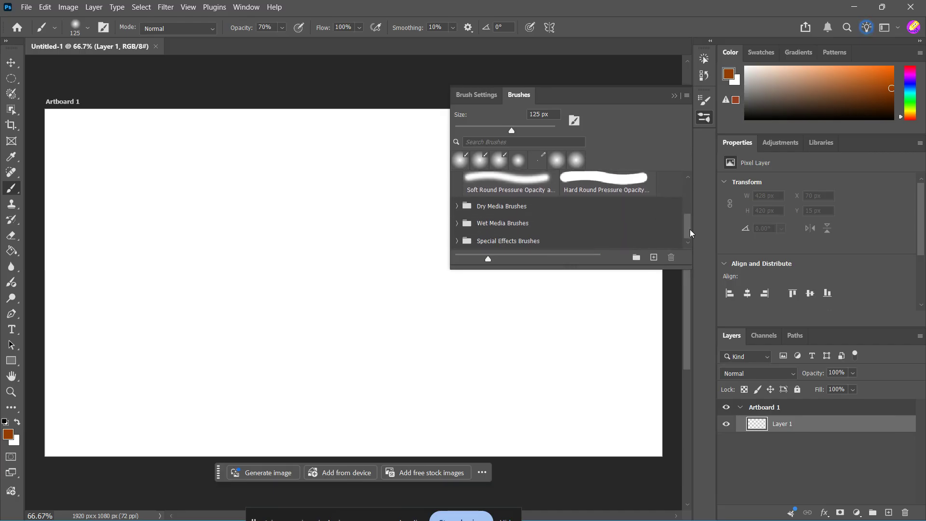
pyautogui.click(458, 223)
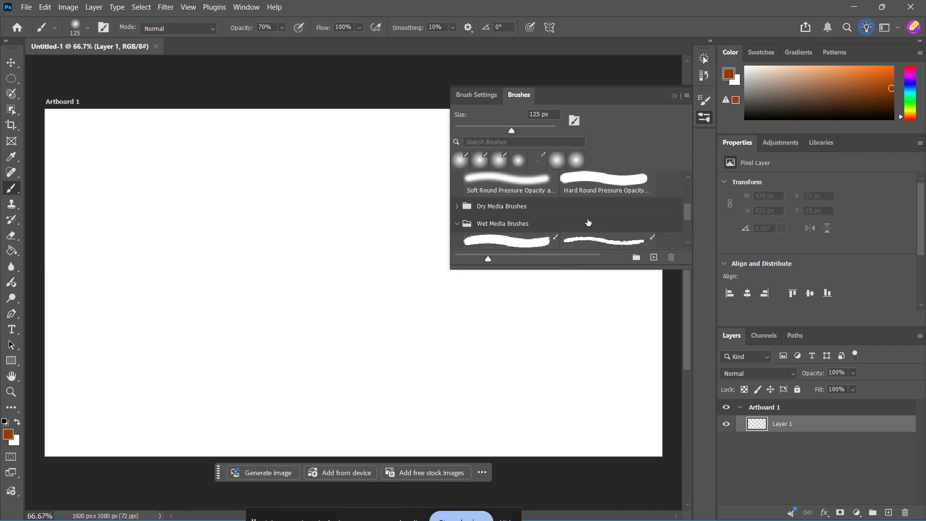
pyautogui.scroll(-1, 589, 222)
pyautogui.scroll(-3, 589, 222)
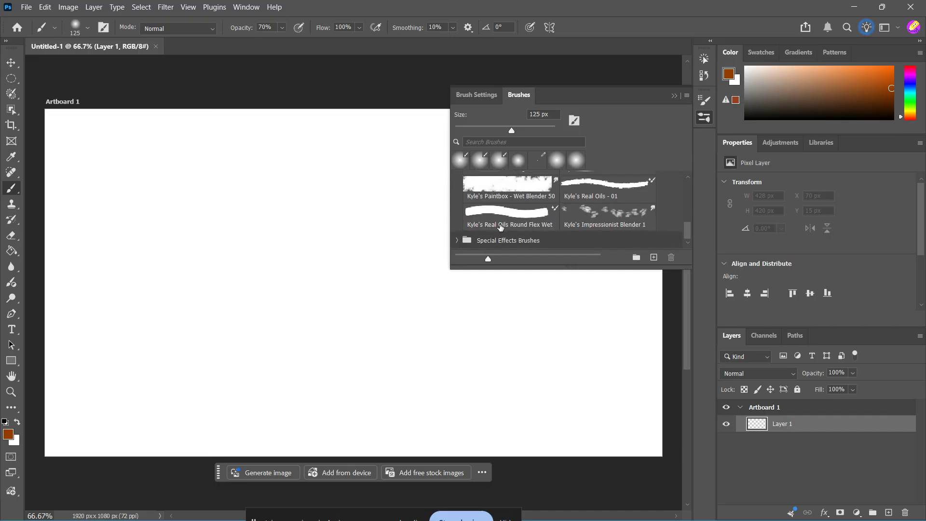
pyautogui.click(459, 241)
pyautogui.scroll(-3, 548, 227)
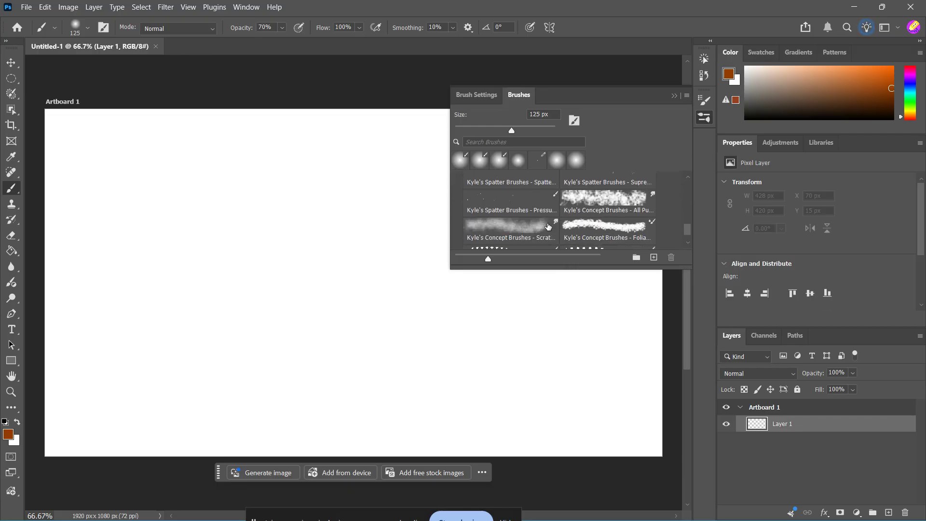
pyautogui.scroll(-2, 549, 227)
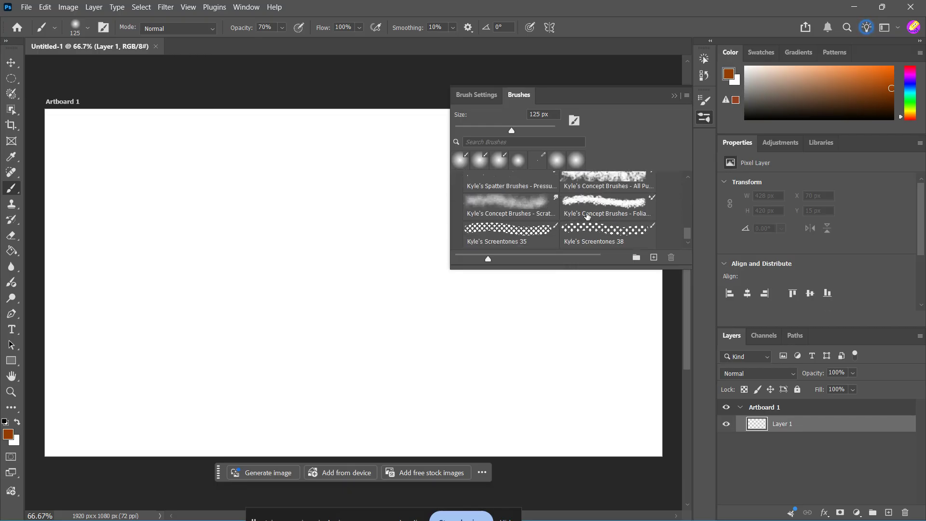
pyautogui.scroll(3, 577, 218)
pyautogui.scroll(2, 577, 218)
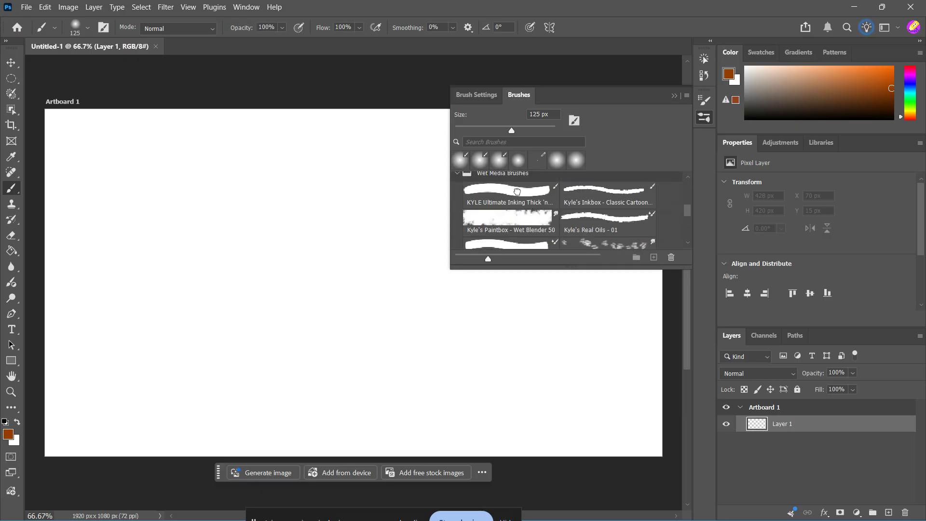
pyautogui.click(520, 194)
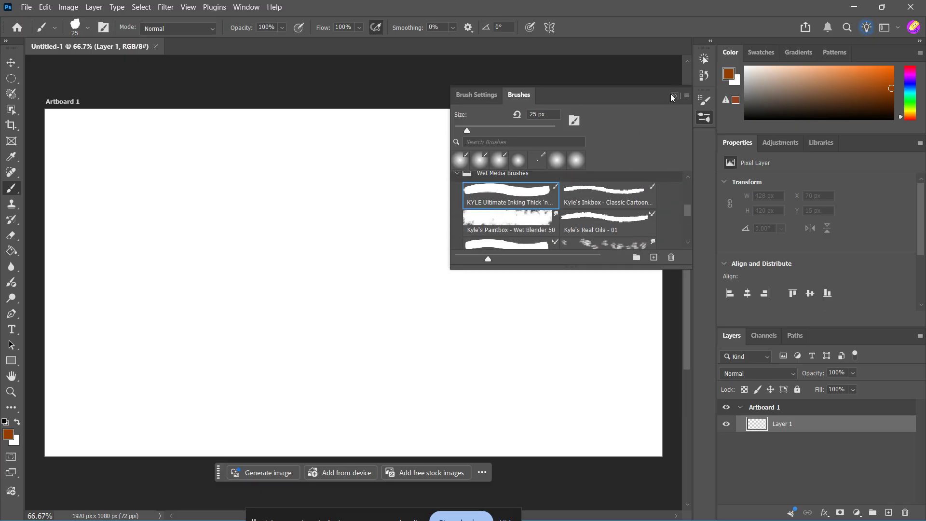
# Open the settings of the chosen brush and fine-tune the spacing of its tip shape
pyautogui.click(487, 95)
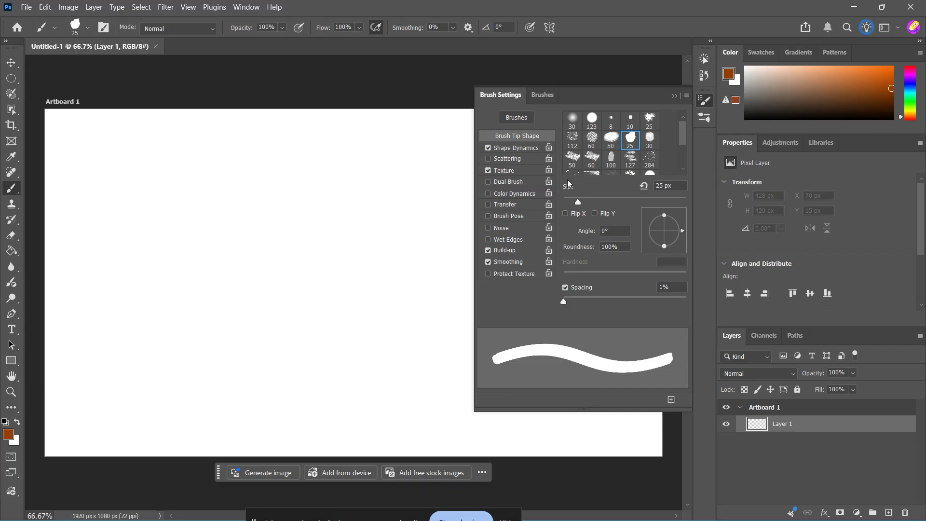
pyautogui.scroll(1, 518, 147)
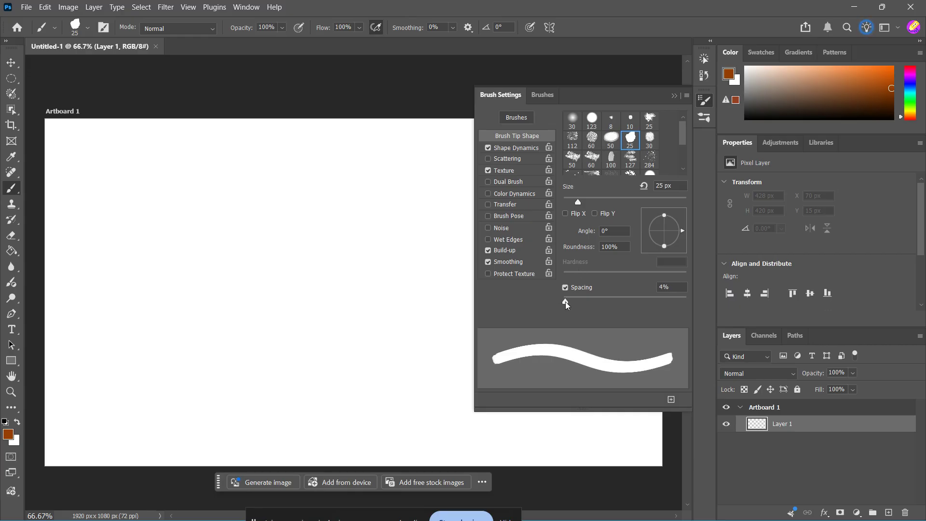
pyautogui.moveTo(562, 303)
pyautogui.mouseDown()
pyautogui.moveTo(658, 306)
pyautogui.moveTo(563, 311)
pyautogui.mouseUp()
# In Shape Dynamics, keep the size control on Pen Pressure and set the angle jitter control to Direction
pyautogui.click(526, 150)
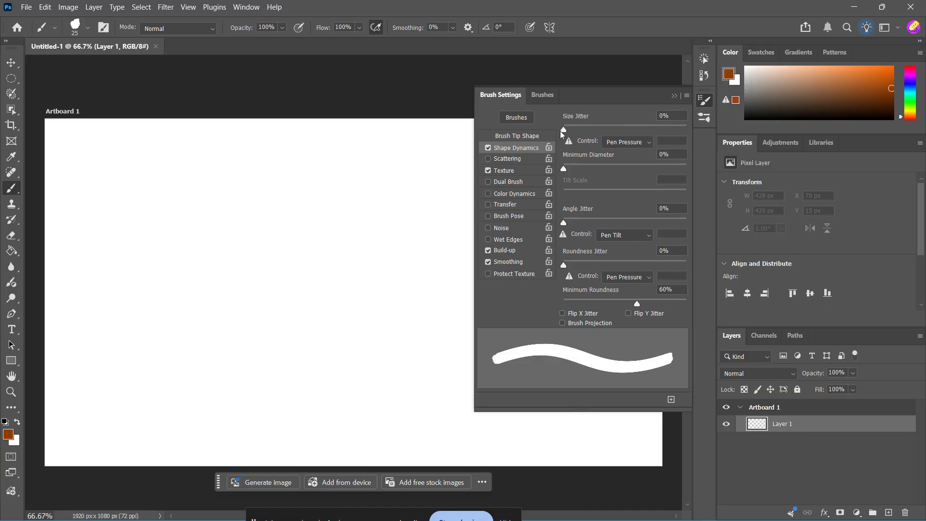
pyautogui.click(647, 144)
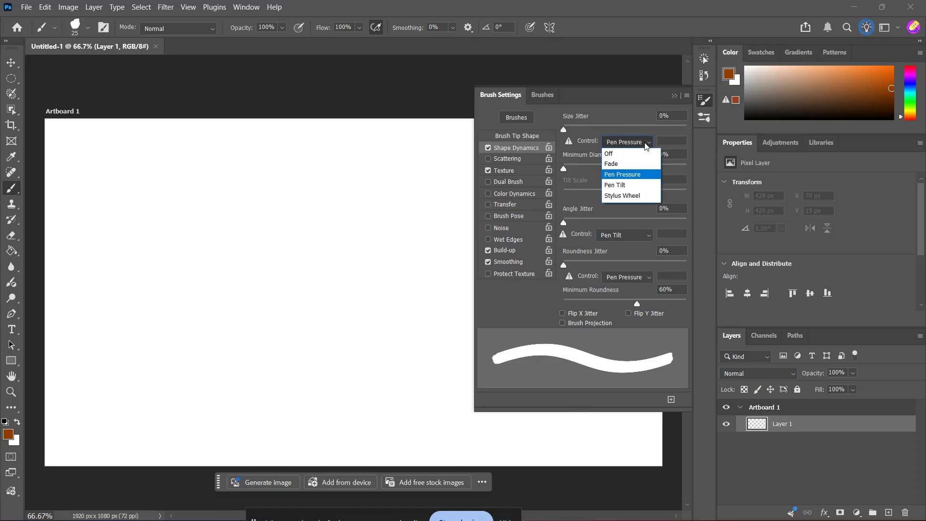
pyautogui.click(647, 145)
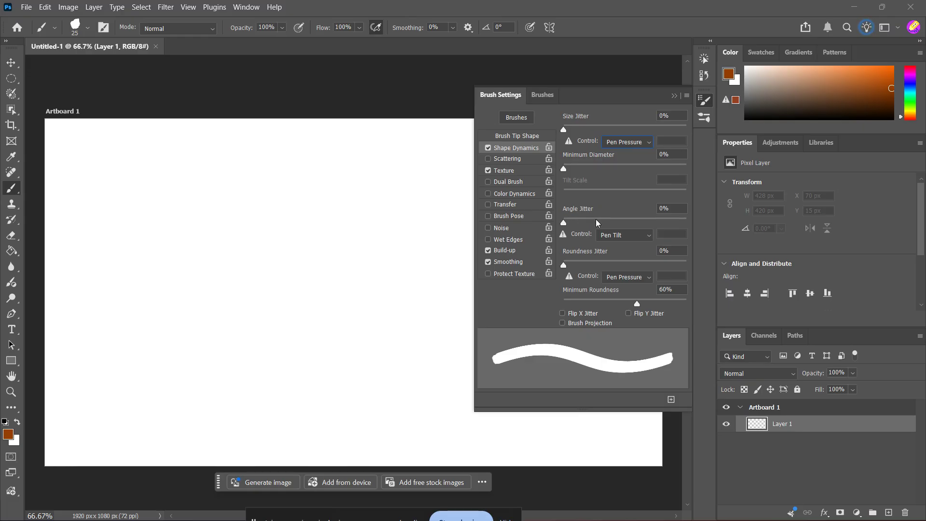
pyautogui.click(633, 233)
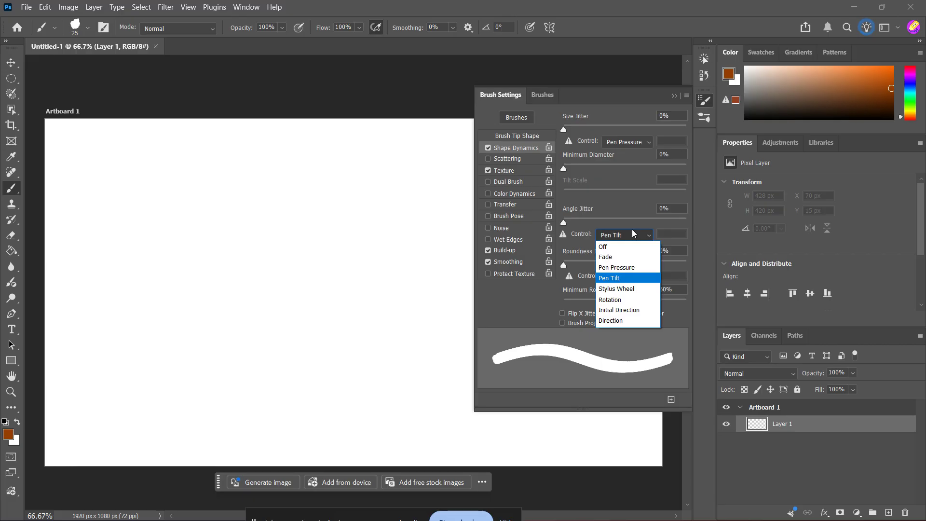
pyautogui.click(630, 320)
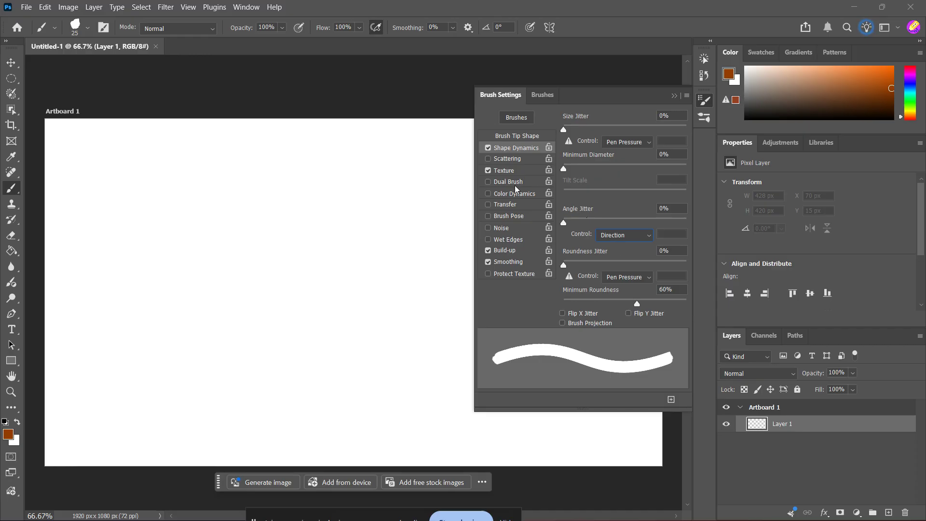
# Enable Dual Brush with the round textured 60 px tip and set its blend mode to Multiply
pyautogui.click(488, 182)
pyautogui.click(508, 183)
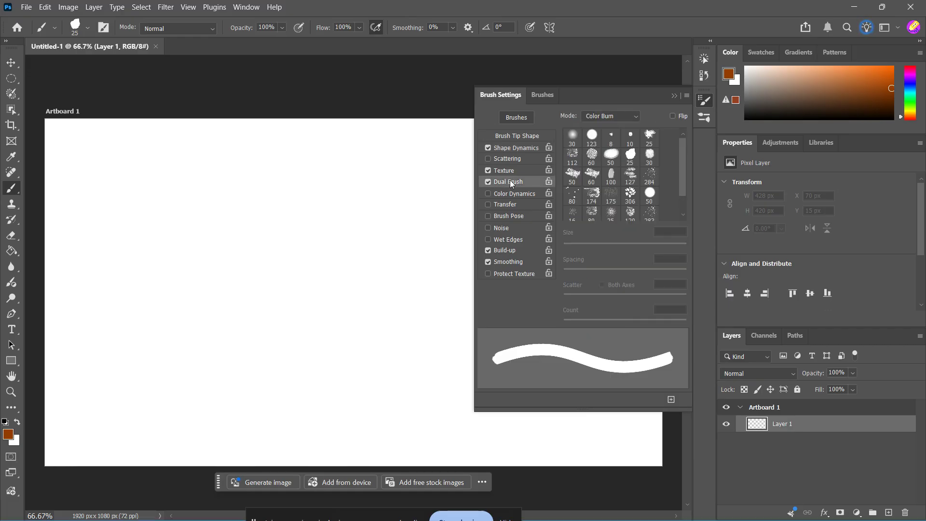
pyautogui.click(593, 154)
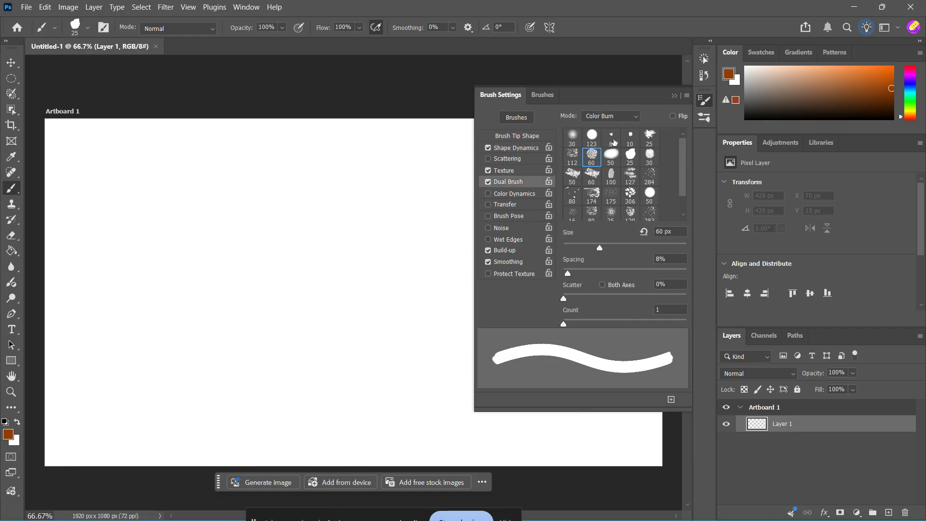
pyautogui.click(627, 116)
pyautogui.click(624, 126)
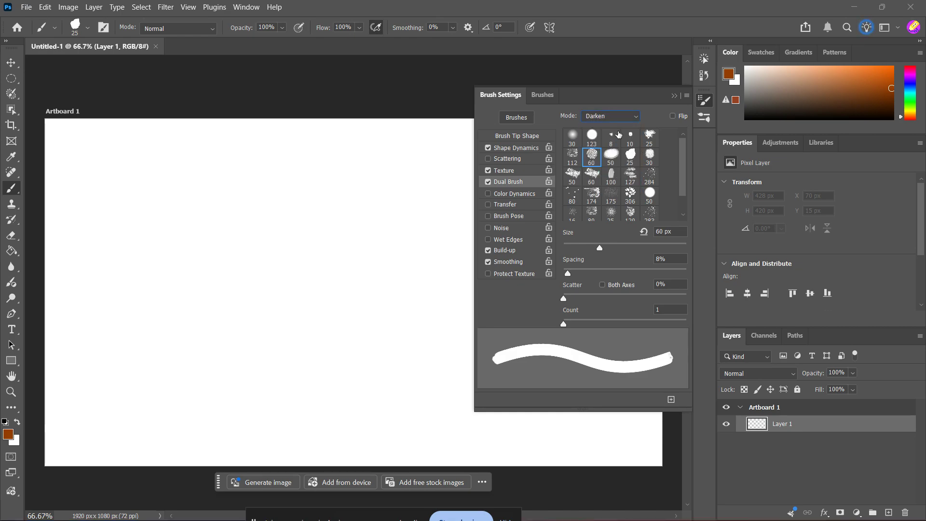
pyautogui.click(623, 118)
pyautogui.click(618, 127)
pyautogui.moveTo(685, 163); pyautogui.dragTo(685, 189)
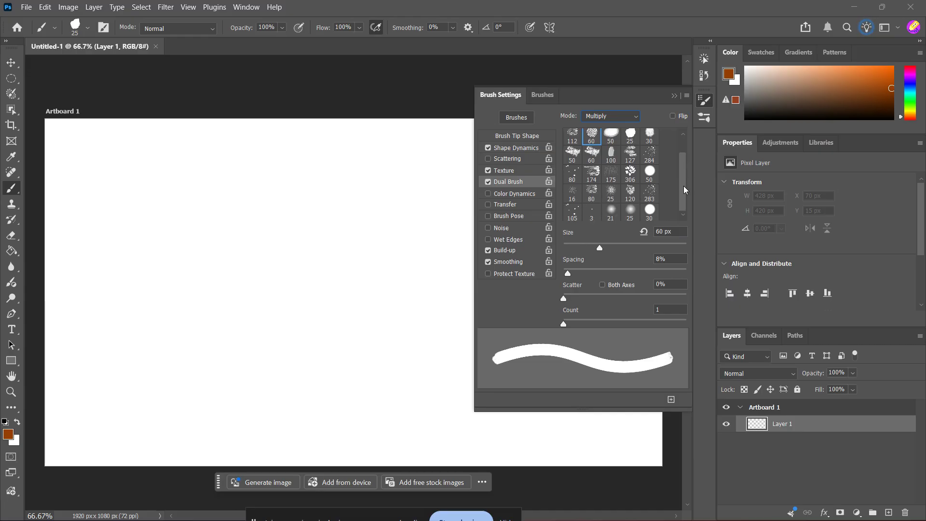
# Enable Transfer with opacity jitter at 0% and its opacity control set to Pen Pressure
pyautogui.click(505, 204)
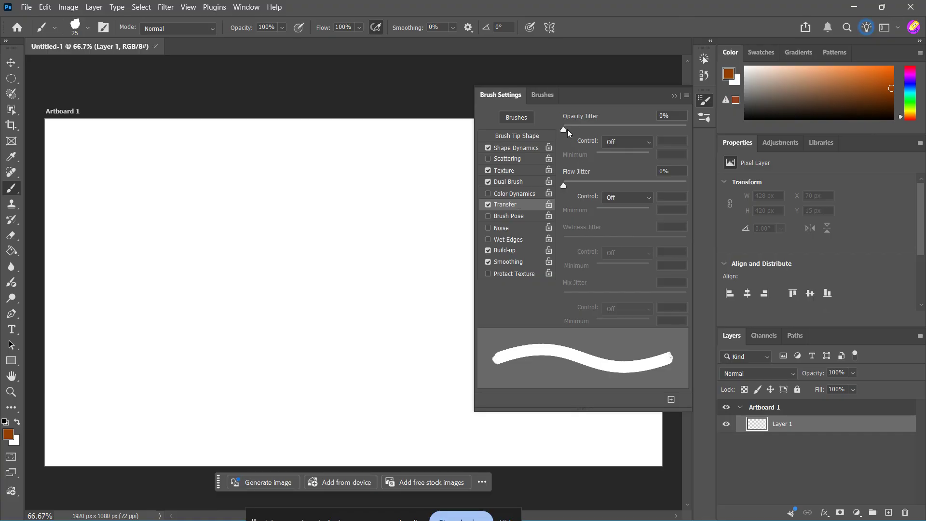
pyautogui.moveTo(564, 130)
pyautogui.mouseDown()
pyautogui.moveTo(578, 134)
pyautogui.moveTo(564, 132)
pyautogui.mouseUp()
pyautogui.click(633, 143)
pyautogui.click(635, 176)
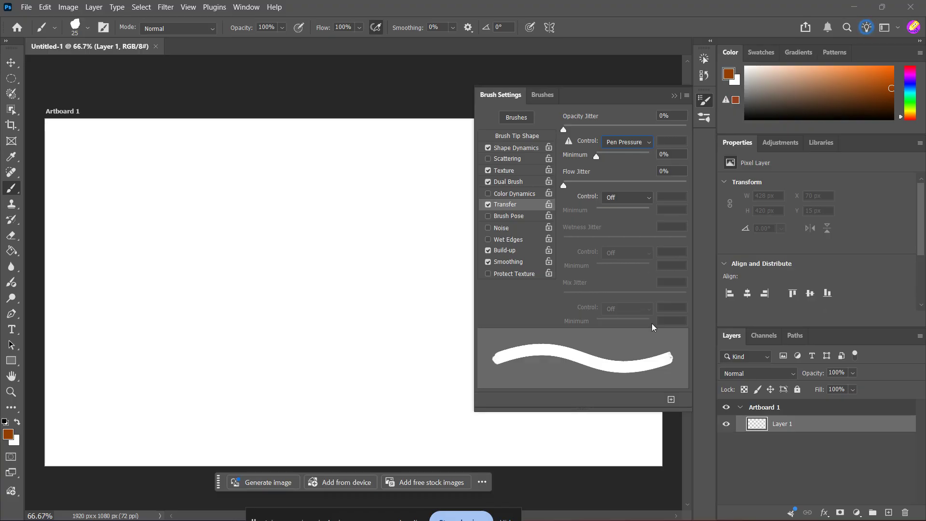
# Save the customised brush as a new preset named Pen Sample 1, including its tool settings
pyautogui.click(672, 400)
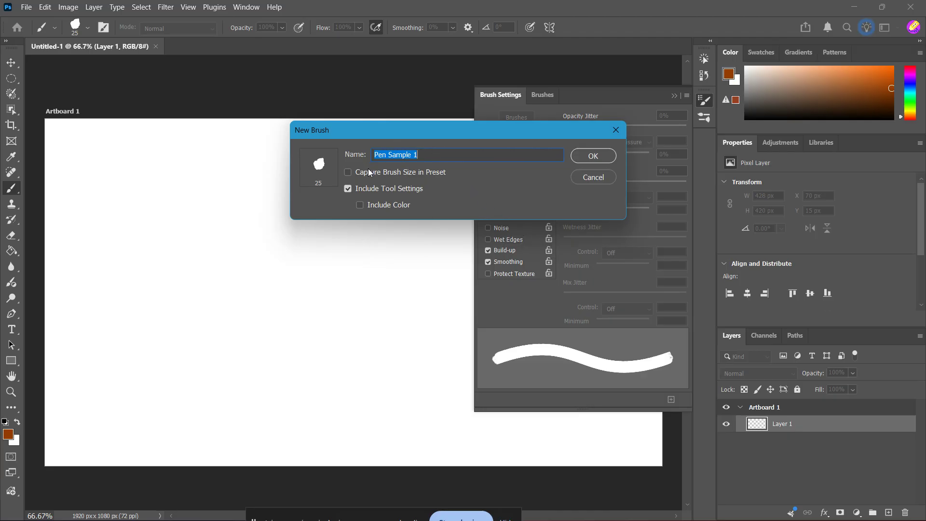
pyautogui.click(601, 156)
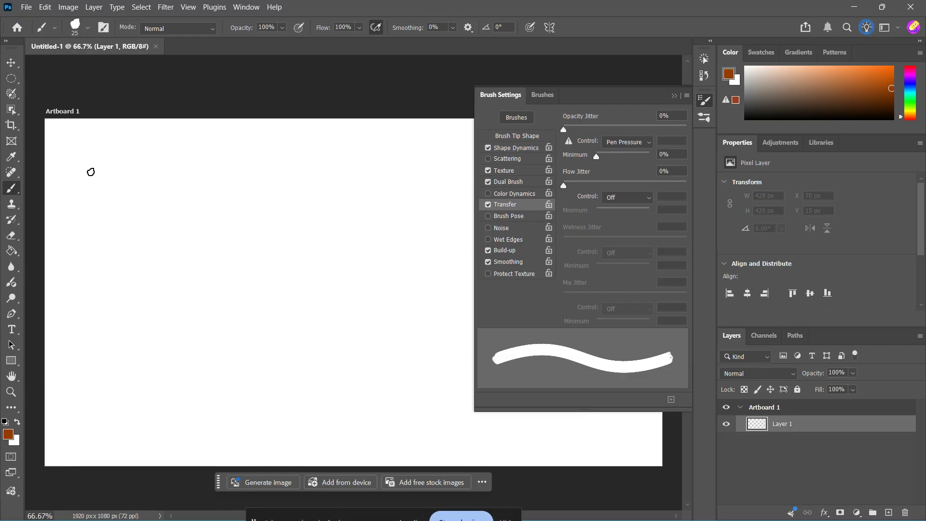
# Test the 25 px brush on Layer 1 with a brown wavy vertical stroke and a brown looping stroke
pyautogui.moveTo(90, 169)
pyautogui.mouseDown()
pyautogui.moveTo(121, 217)
pyautogui.moveTo(104, 322)
pyautogui.moveTo(149, 365)
pyautogui.moveTo(135, 415)
pyautogui.mouseUp()
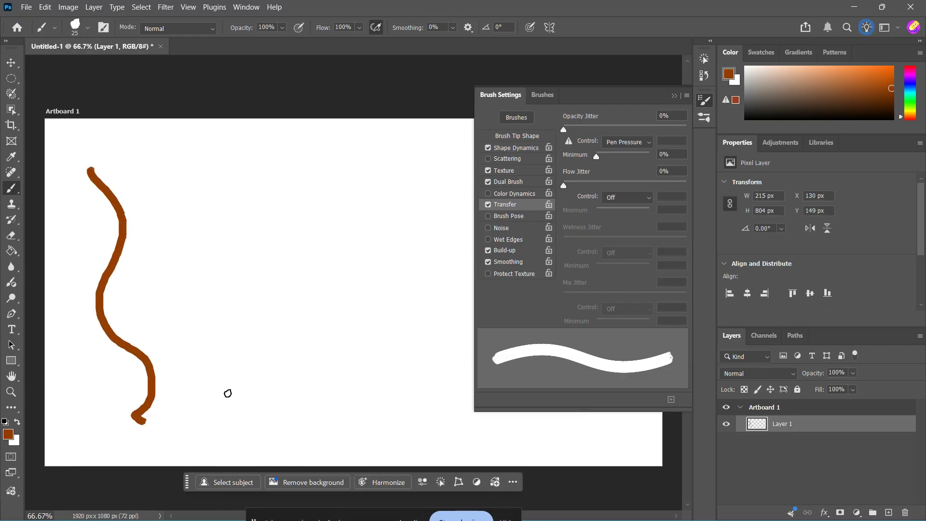
pyautogui.moveTo(135, 298); pyautogui.dragTo(225, 290)
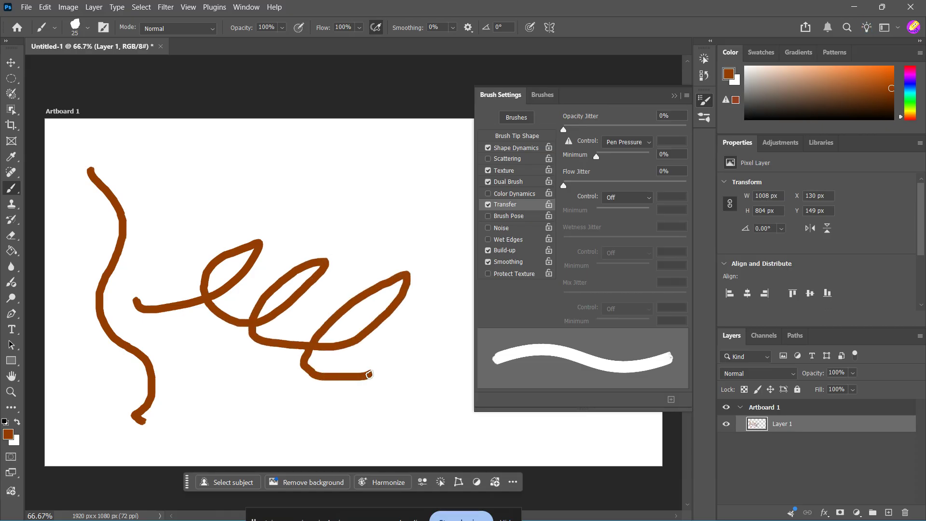
# Enlarge the brush size to 150 px
pyautogui.press(']')
pyautogui.press(']')
pyautogui.press(']')
pyautogui.press(']')
pyautogui.press(']')
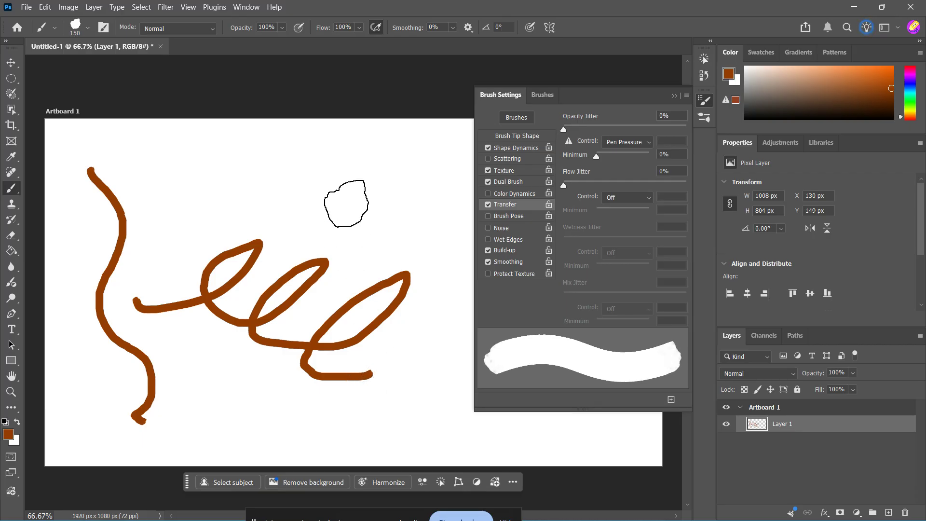
# Test the 150 px brush with brown textured dabs and strokes, plus two thick black zigzag strokes across the artboard
pyautogui.moveTo(333, 161)
pyautogui.mouseDown()
pyautogui.moveTo(375, 199)
pyautogui.moveTo(376, 224)
pyautogui.moveTo(373, 243)
pyautogui.mouseUp()
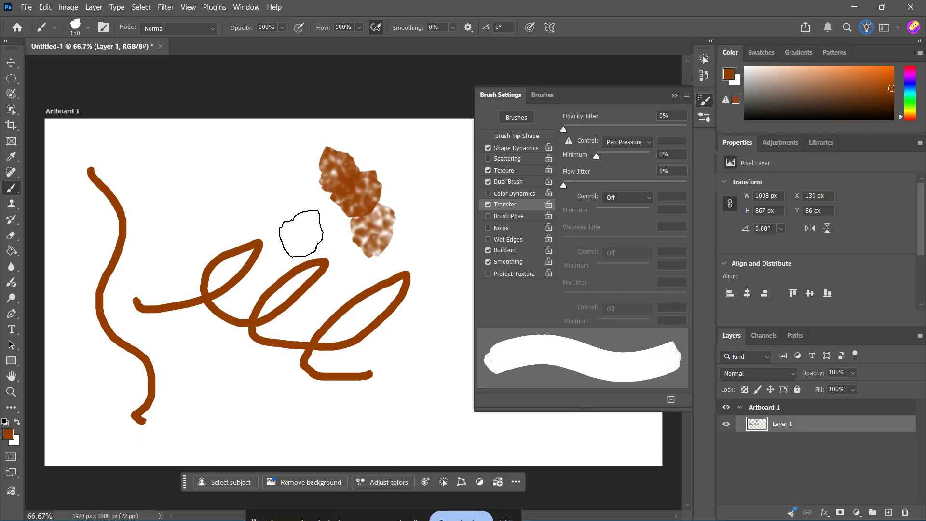
pyautogui.moveTo(302, 233)
pyautogui.mouseDown()
pyautogui.moveTo(305, 171)
pyautogui.moveTo(352, 179)
pyautogui.moveTo(413, 218)
pyautogui.moveTo(419, 282)
pyautogui.mouseUp()
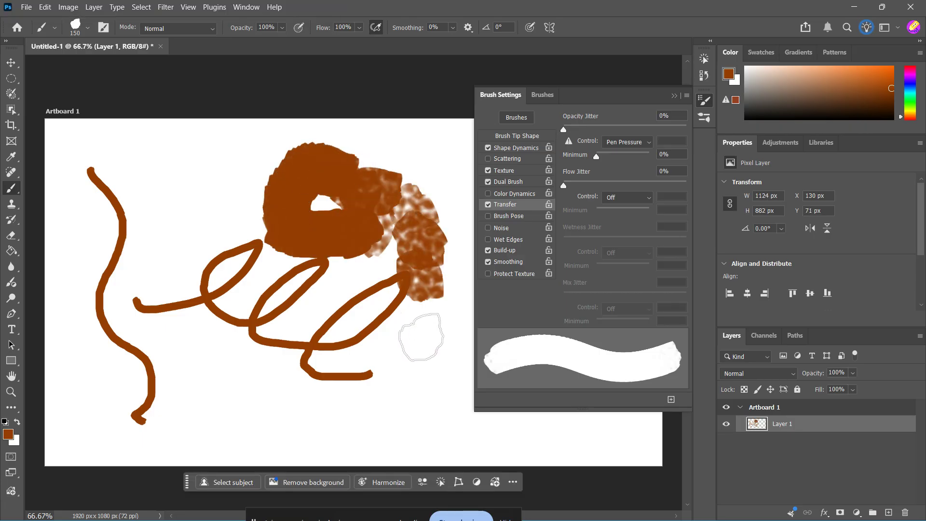
pyautogui.moveTo(421, 337)
pyautogui.mouseDown()
pyautogui.moveTo(367, 406)
pyautogui.moveTo(287, 423)
pyautogui.moveTo(250, 407)
pyautogui.moveTo(229, 377)
pyautogui.moveTo(390, 400)
pyautogui.moveTo(403, 389)
pyautogui.moveTo(363, 369)
pyautogui.mouseUp()
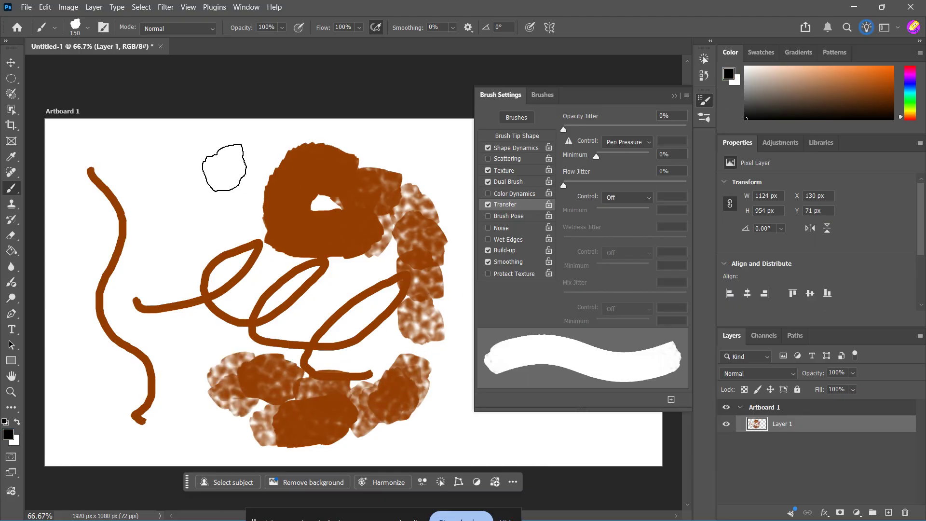
pyautogui.moveTo(225, 168)
pyautogui.mouseDown()
pyautogui.moveTo(157, 207)
pyautogui.moveTo(133, 257)
pyautogui.moveTo(204, 275)
pyautogui.moveTo(188, 317)
pyautogui.moveTo(108, 352)
pyautogui.moveTo(157, 385)
pyautogui.moveTo(207, 398)
pyautogui.moveTo(207, 410)
pyautogui.moveTo(127, 442)
pyautogui.mouseUp()
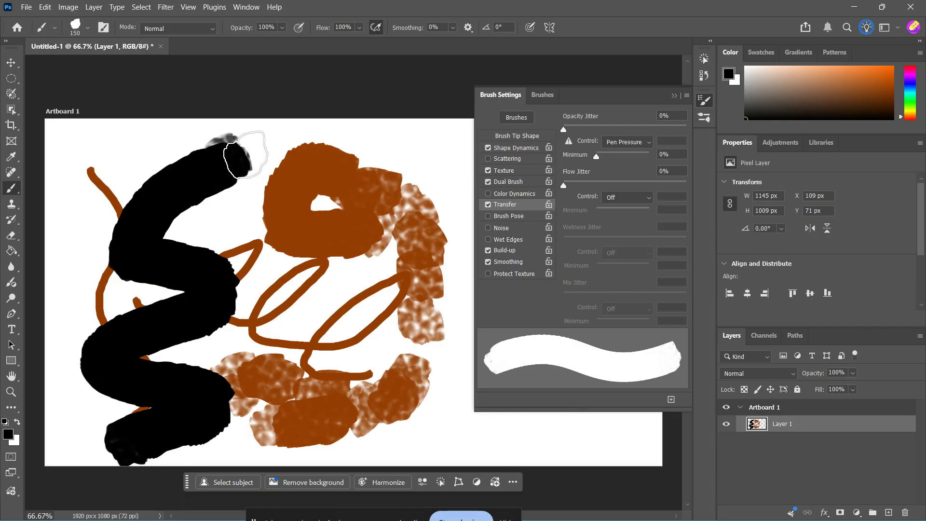
pyautogui.moveTo(245, 155)
pyautogui.mouseDown()
pyautogui.moveTo(320, 194)
pyautogui.moveTo(280, 284)
pyautogui.moveTo(340, 304)
pyautogui.moveTo(359, 336)
pyautogui.moveTo(327, 371)
pyautogui.moveTo(396, 421)
pyautogui.moveTo(374, 440)
pyautogui.mouseUp()
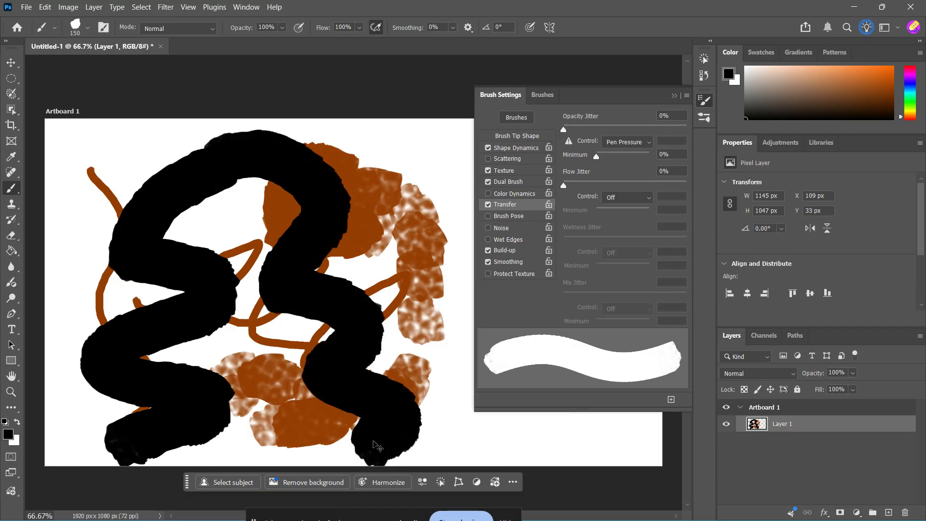
# Undo all the brown and black test strokes until Layer 1 is empty
pyautogui.hotkey('ctrl', 'z')
pyautogui.hotkey('ctrl', 'z')
pyautogui.hotkey('ctrl', 'z')
pyautogui.hotkey('ctrl', 'z')
pyautogui.hotkey('ctrl', 'z')
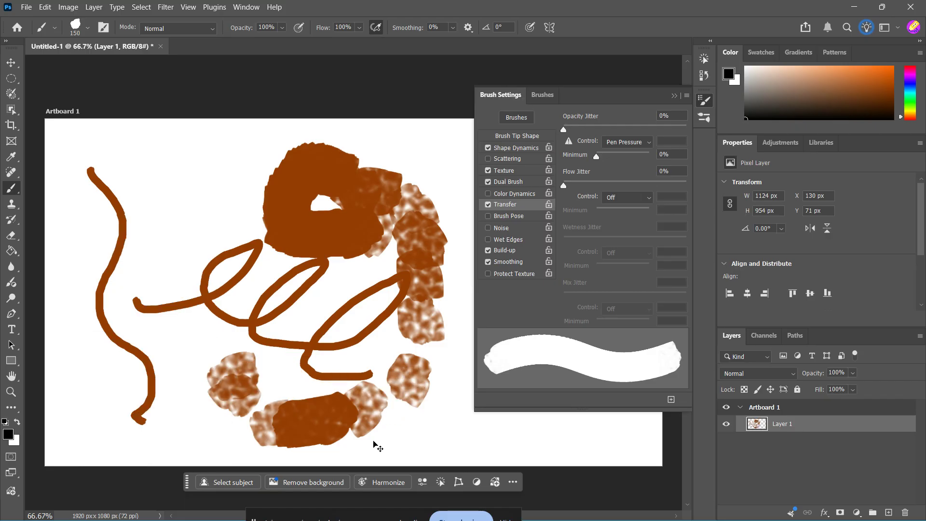
pyautogui.hotkey('ctrl', 'z')
pyautogui.hotkey('ctrl', 'z')
pyautogui.hotkey('ctrl', 'z')
pyautogui.hotkey('ctrl', 'z')
pyautogui.hotkey('ctrl', 'z')
pyautogui.hotkey('ctrl', 'z')
pyautogui.hotkey('ctrl', 'z')
pyautogui.hotkey('ctrl', 'z')
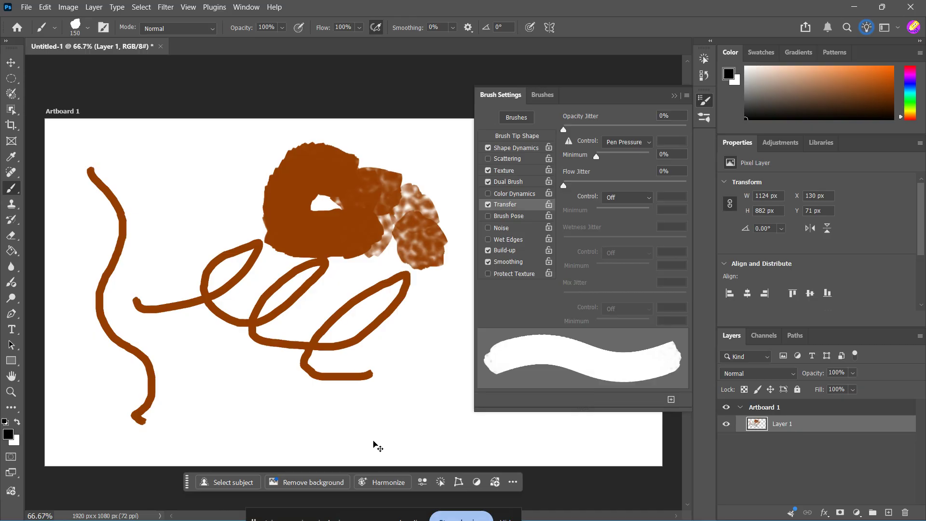
pyautogui.hotkey('ctrl', 'z')
pyautogui.hotkey('ctrl', 'z')
pyautogui.hotkey('ctrl', 'z')
pyautogui.hotkey('ctrl', 'z')
pyautogui.hotkey('ctrl', 'z')
pyautogui.hotkey('ctrl', 'z')
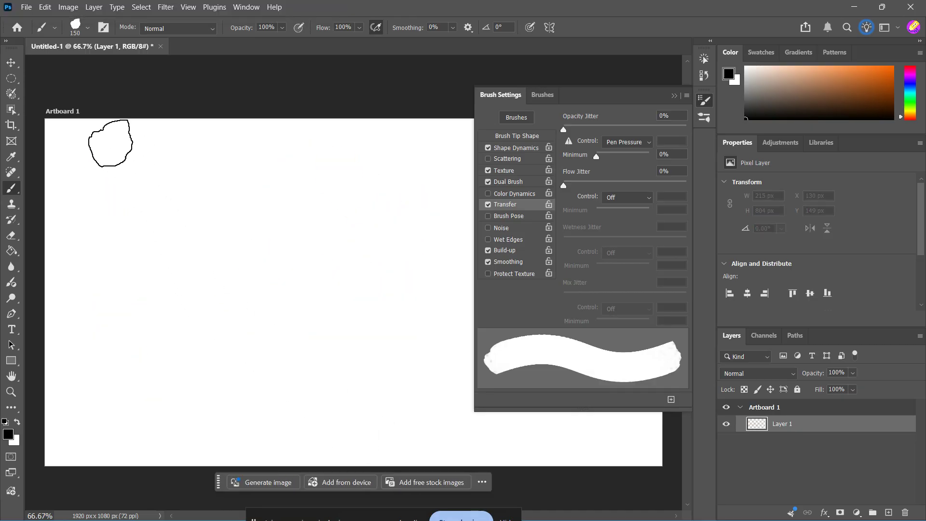
# Hand-letter the word LIKE in black across the artboard with the 150 px brush, collapsing the brush settings to reach the last letter
pyautogui.moveTo(103, 143)
pyautogui.mouseDown()
pyautogui.moveTo(145, 339)
pyautogui.moveTo(260, 394)
pyautogui.mouseUp()
pyautogui.moveTo(295, 263); pyautogui.dragTo(295, 294)
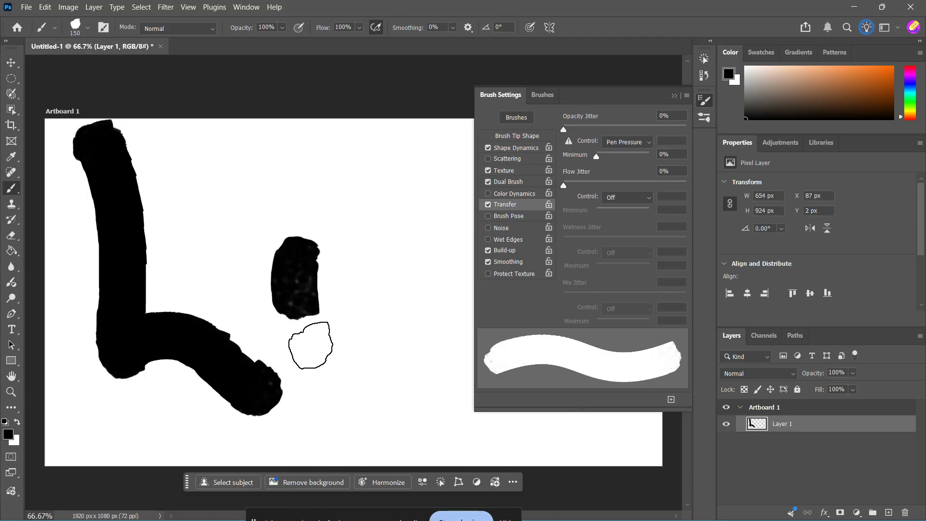
pyautogui.moveTo(311, 345); pyautogui.dragTo(313, 345)
pyautogui.click(307, 203)
pyautogui.moveTo(381, 145)
pyautogui.mouseDown()
pyautogui.moveTo(397, 310)
pyautogui.moveTo(441, 176)
pyautogui.moveTo(463, 159)
pyautogui.mouseUp()
pyautogui.moveTo(403, 265)
pyautogui.mouseDown()
pyautogui.moveTo(445, 307)
pyautogui.moveTo(474, 369)
pyautogui.mouseUp()
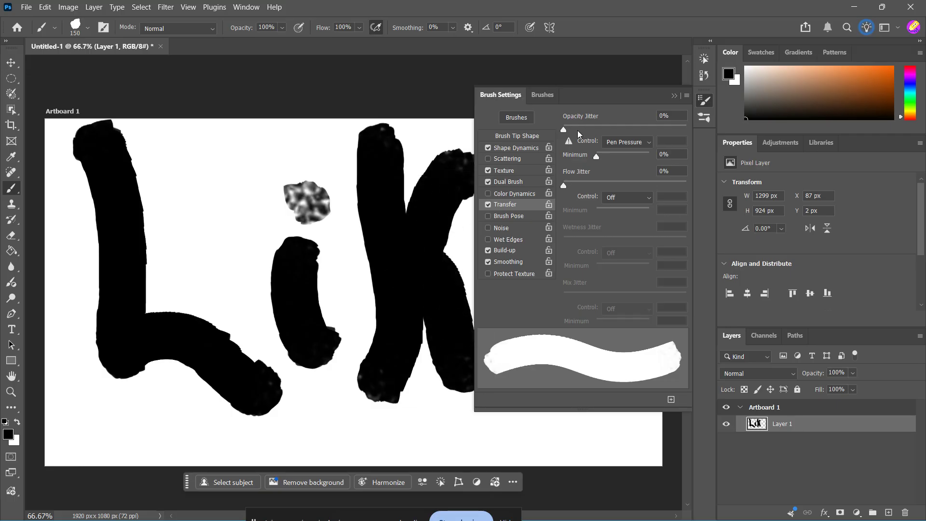
pyautogui.click(675, 95)
pyautogui.moveTo(512, 155)
pyautogui.mouseDown()
pyautogui.moveTo(528, 354)
pyautogui.moveTo(612, 156)
pyautogui.moveTo(620, 161)
pyautogui.mouseUp()
pyautogui.moveTo(514, 353); pyautogui.dragTo(612, 355)
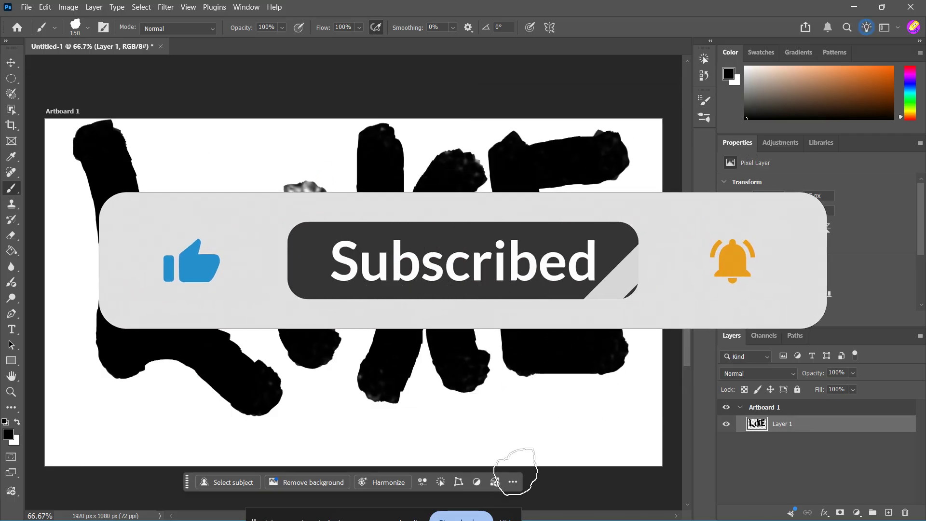